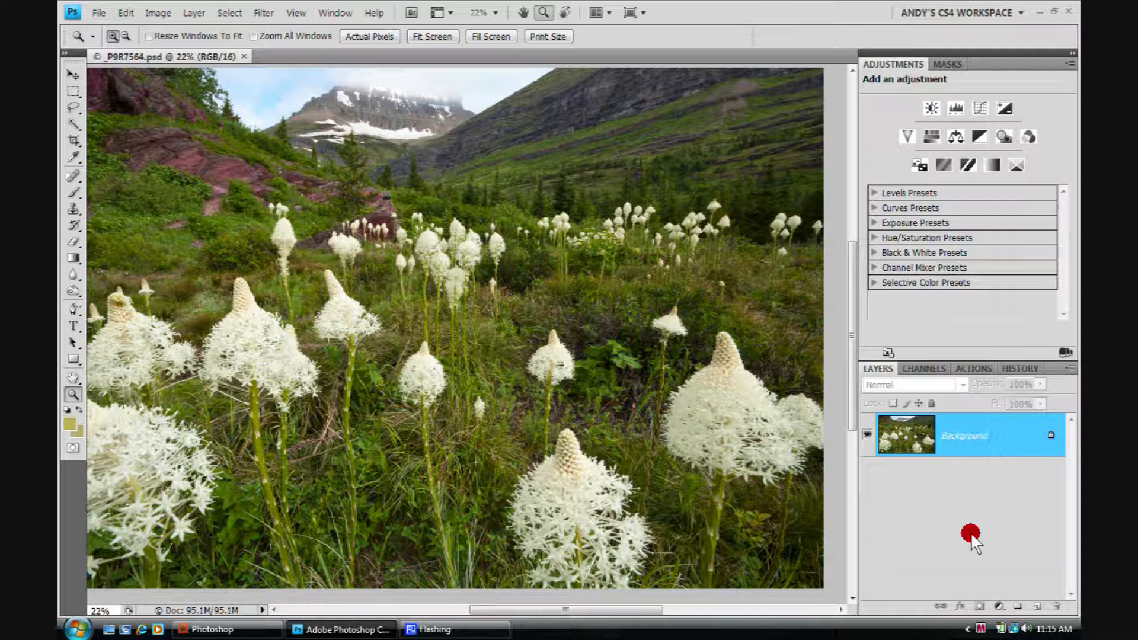
- Add a Hue/Saturation adjustment layer above the Background layer
key(ctrl+j)
click(999, 606)
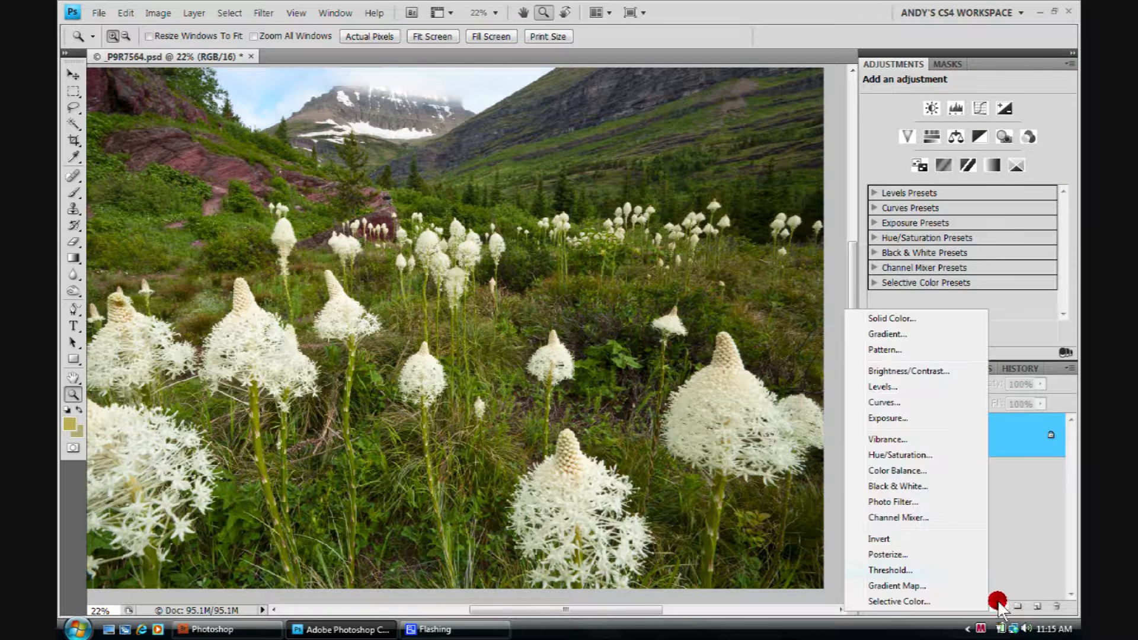
click(900, 455)
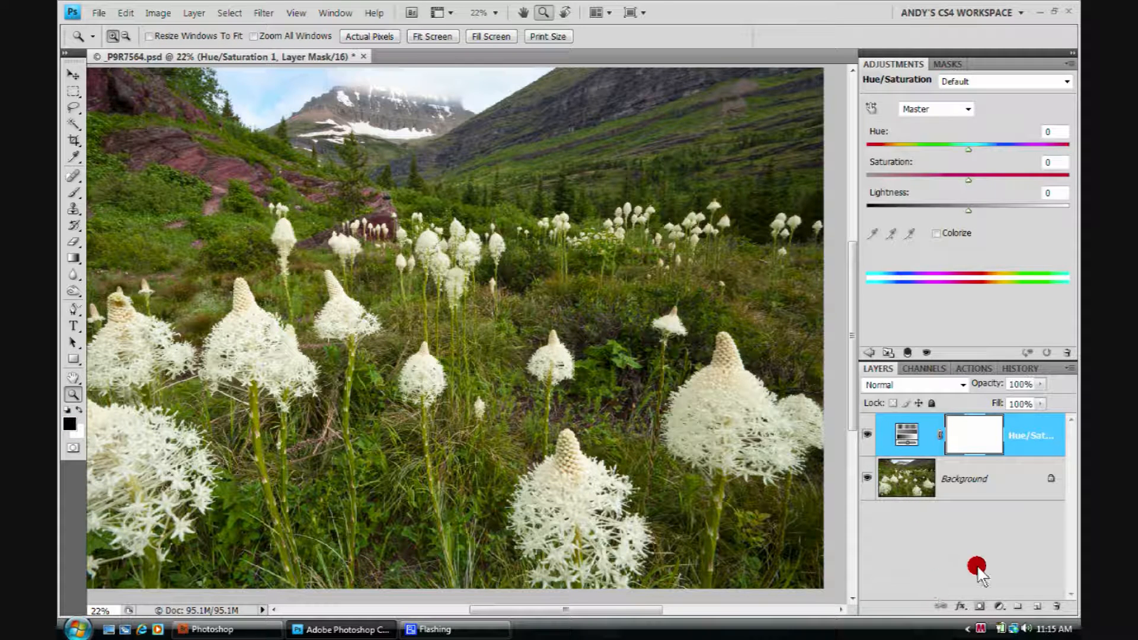
- Compare the Master and Reds color ranges and adjust the hue range of the Reds
click(969, 107)
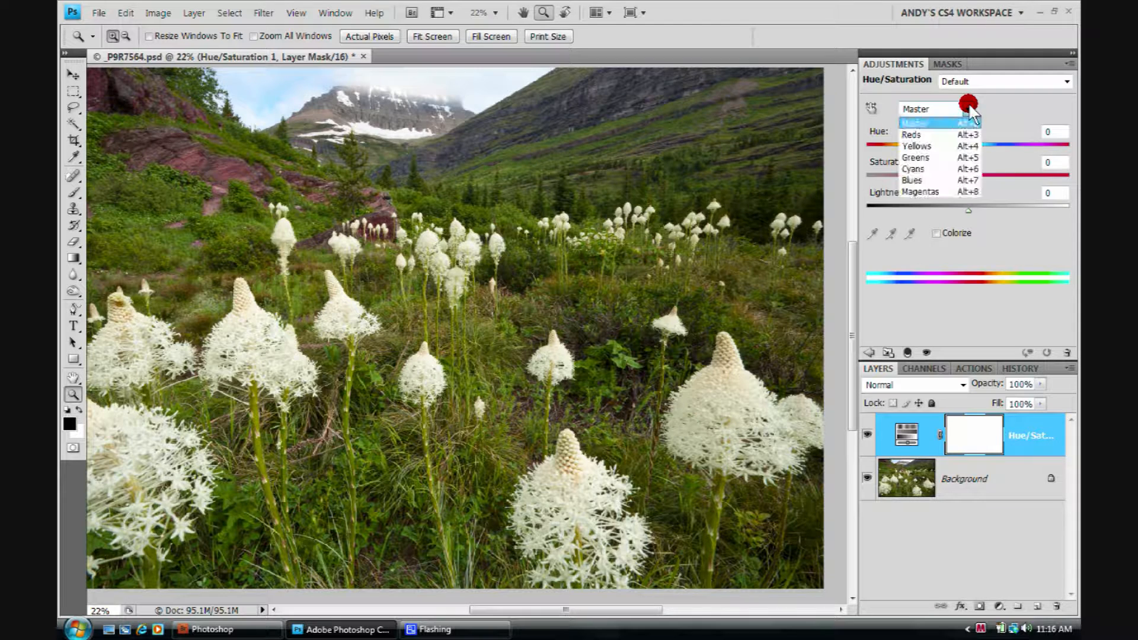
click(912, 134)
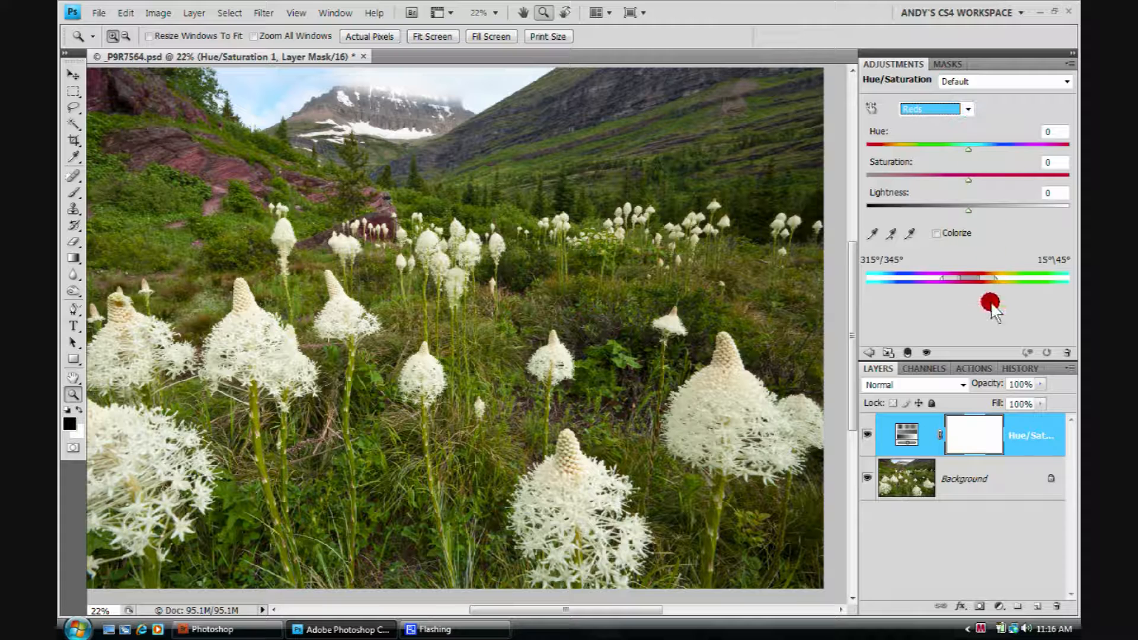
mouse_move(946, 268)
mouse_down()
mouse_move(933, 277)
mouse_move(945, 300)
mouse_move(986, 293)
mouse_move(1009, 270)
mouse_up()
drag(968, 109, 915, 123)
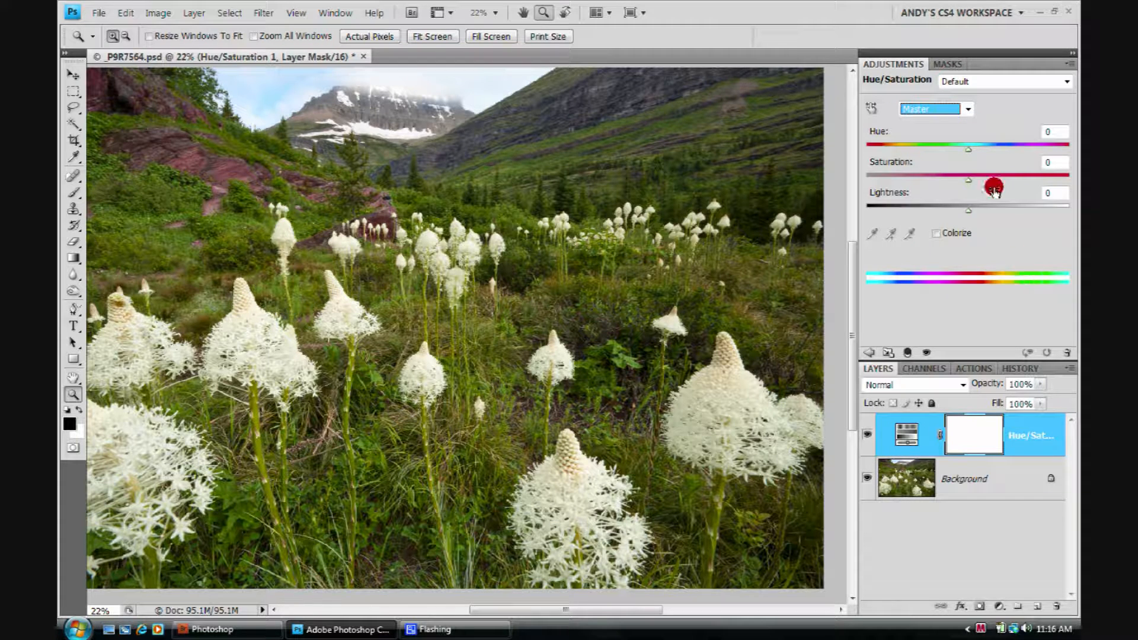
click(967, 108)
click(948, 134)
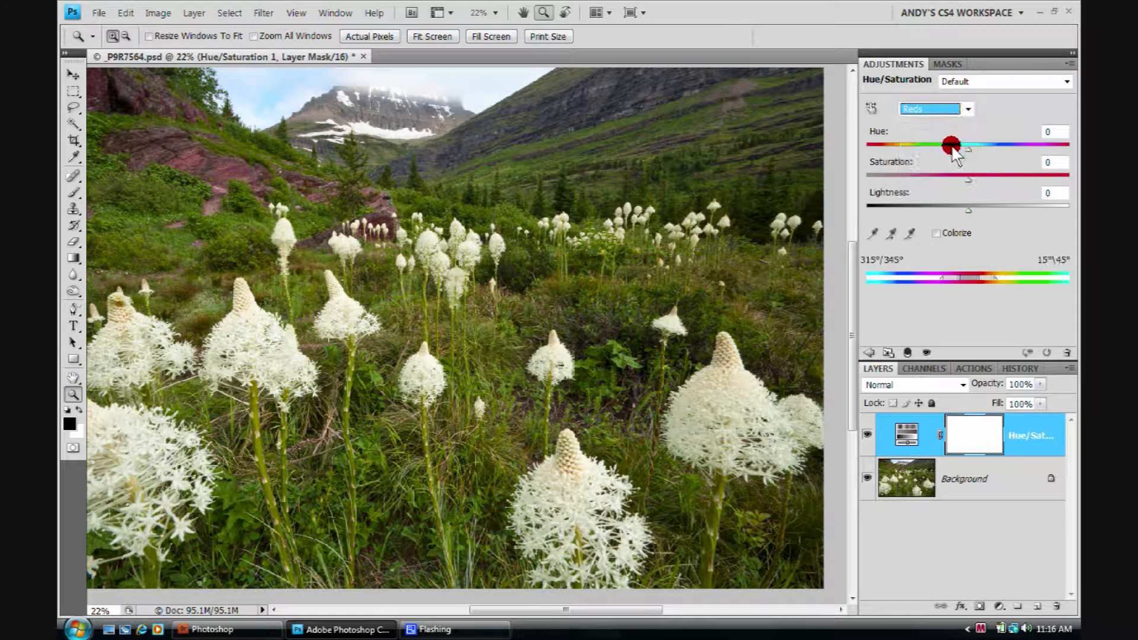
mouse_move(954, 264)
mouse_down()
mouse_move(934, 281)
mouse_move(996, 279)
mouse_up()
- View the Greens color range and narrow the Cyans range to 179°/184° and 185°\190°
click(968, 108)
click(940, 158)
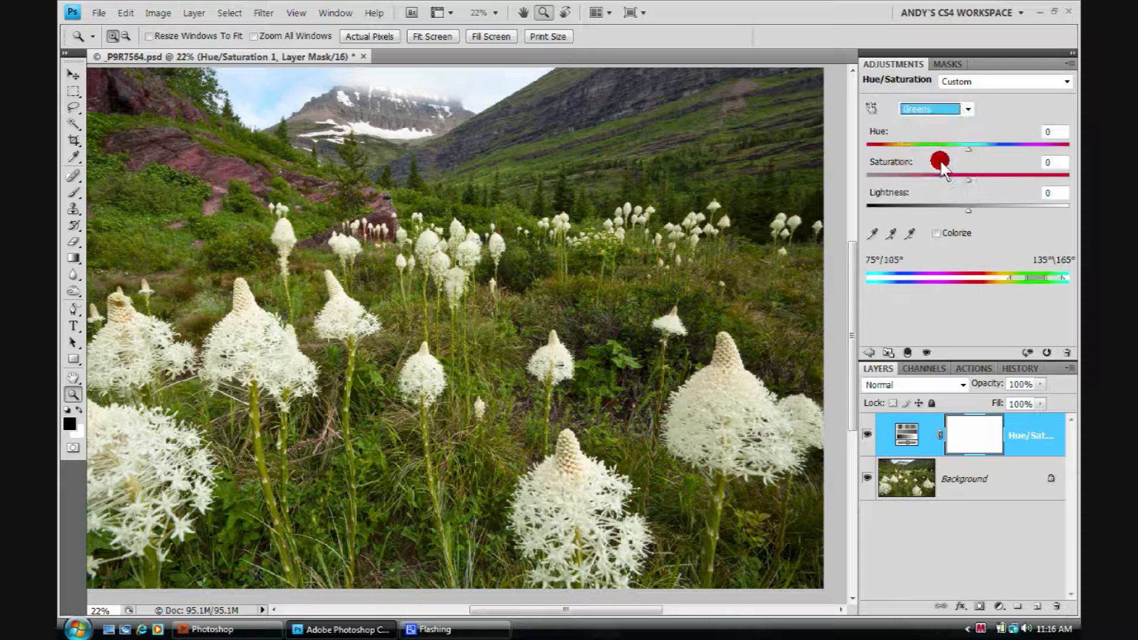
click(967, 109)
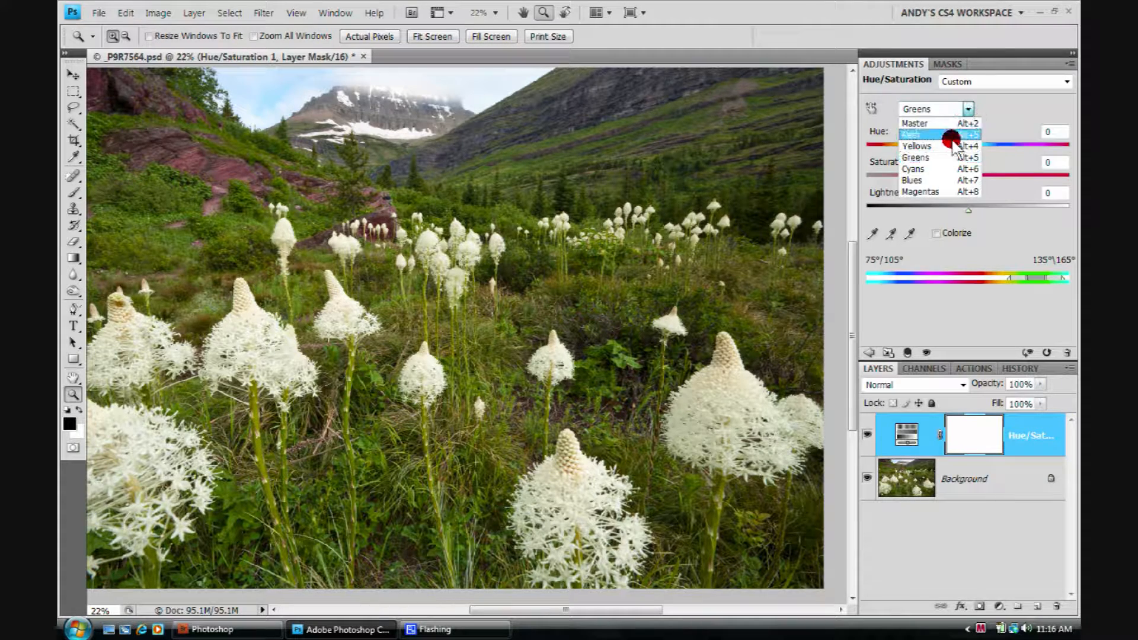
click(937, 169)
drag(930, 268, 1074, 277)
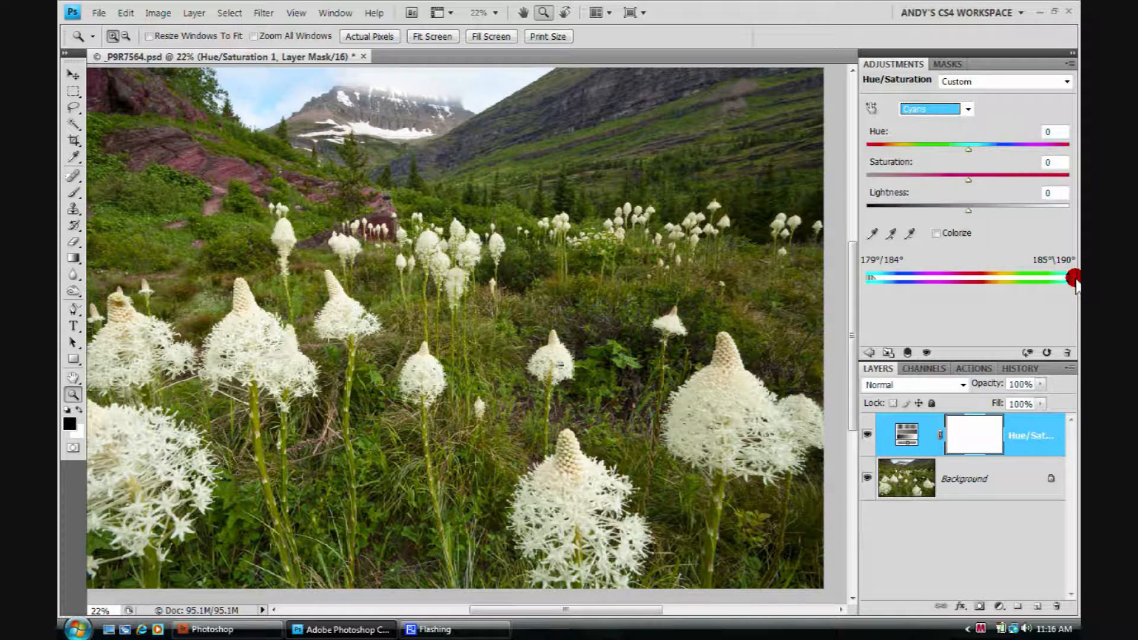
- Narrow the Greens color range and shift it into the reds at 326°/331° and 332°\337°
click(966, 109)
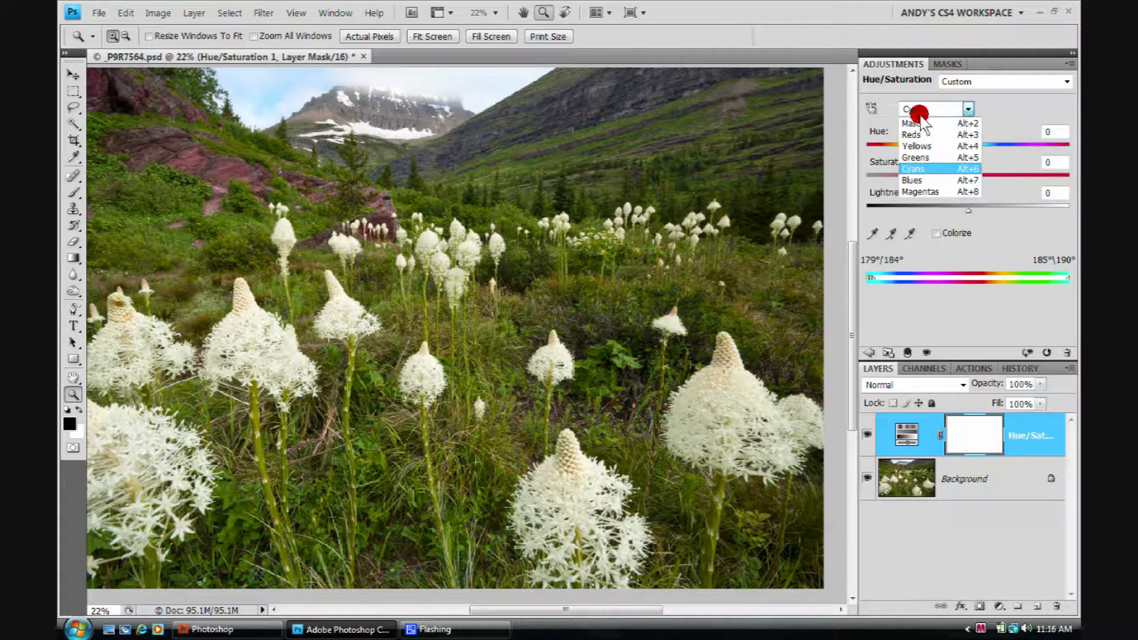
click(917, 157)
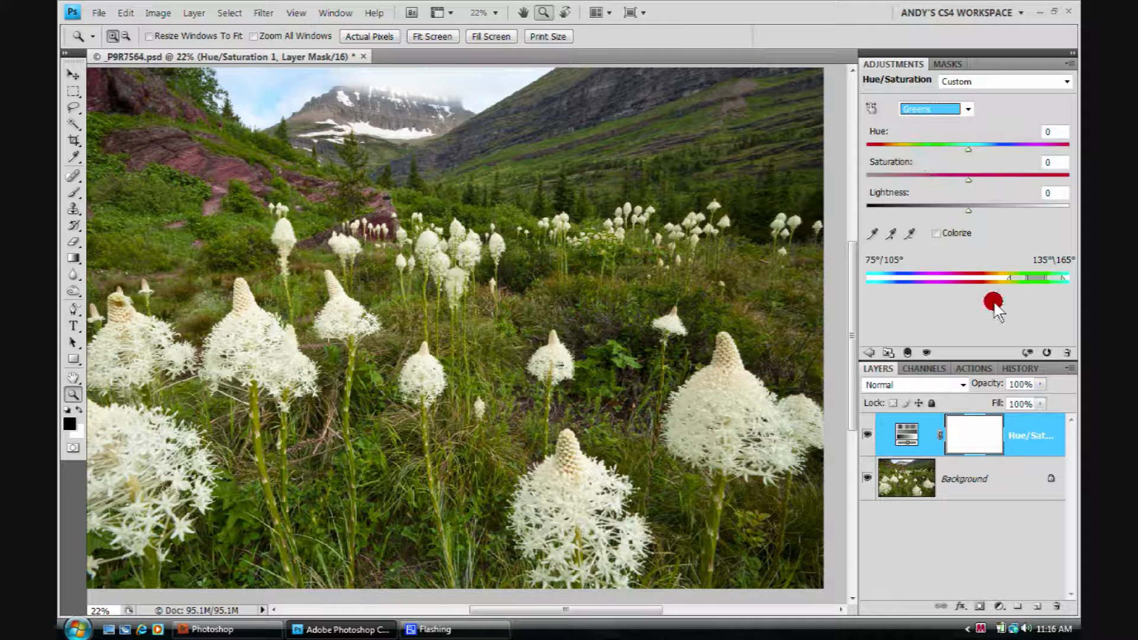
mouse_move(1011, 264)
mouse_down()
mouse_move(1005, 290)
mouse_move(1055, 299)
mouse_move(1066, 285)
mouse_move(952, 291)
mouse_up()
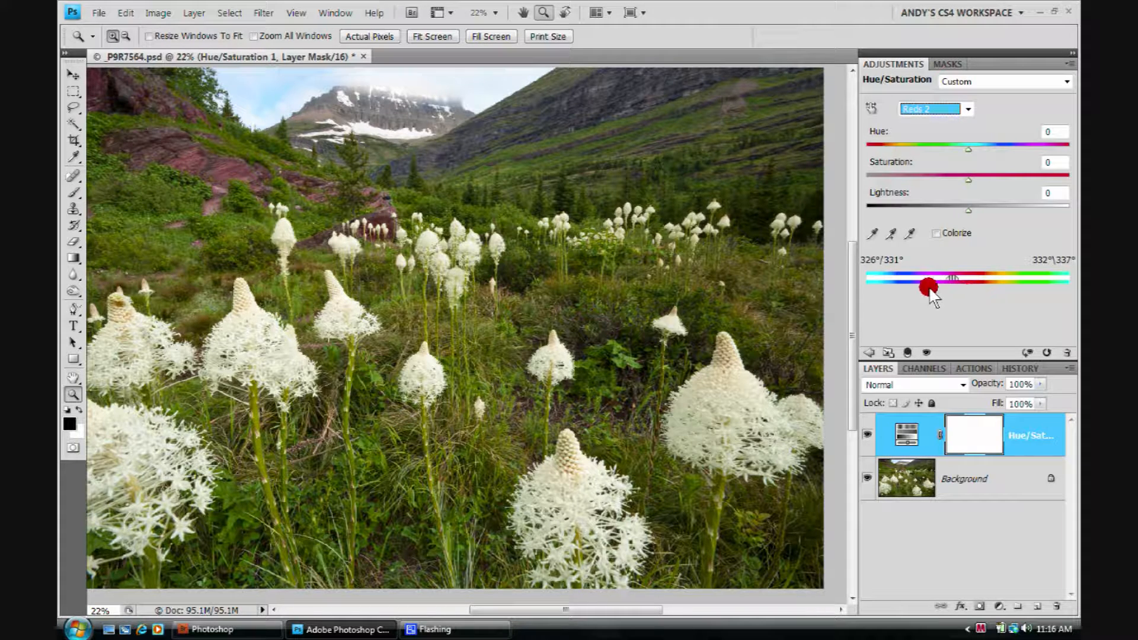
- Sample the meadow grass between the central flowers with the eyedropper to retarget the hue range
click(869, 233)
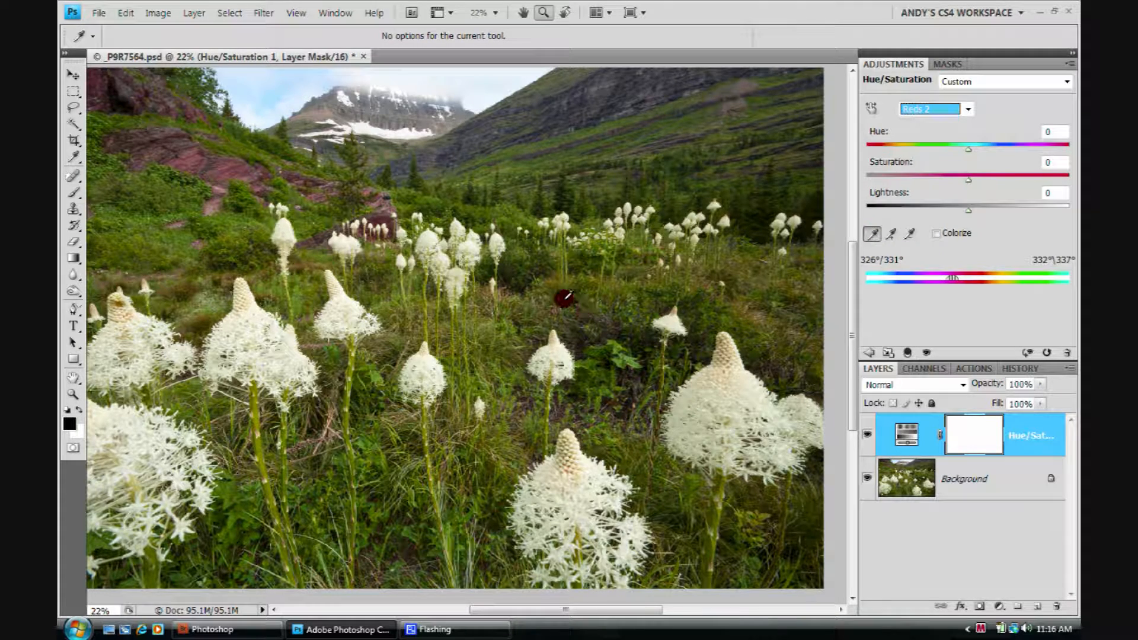
click(503, 325)
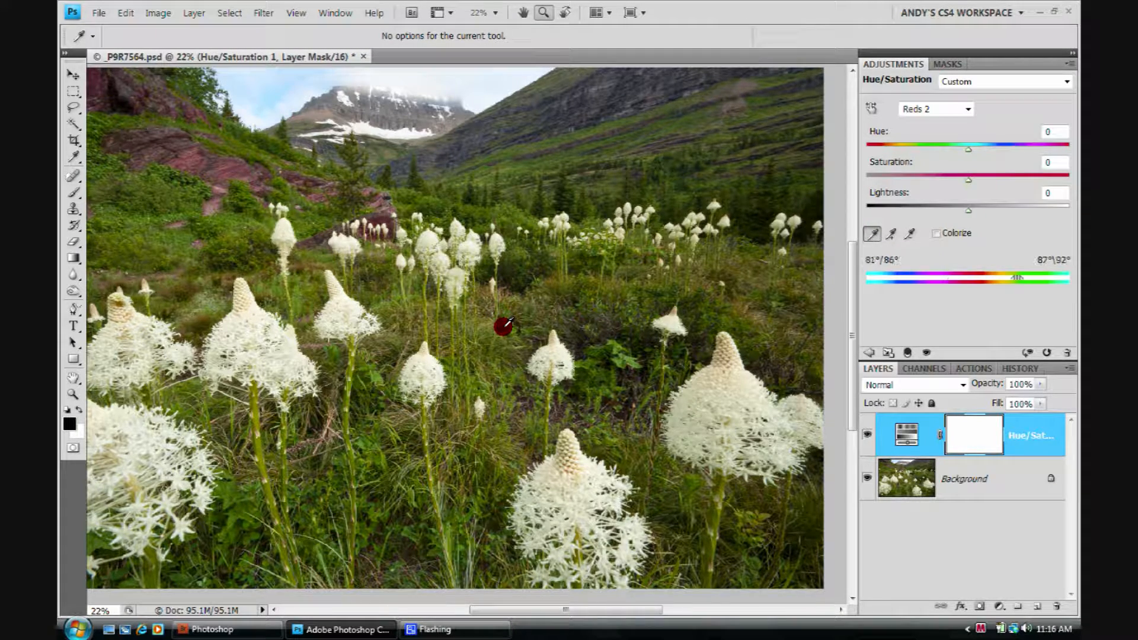
scroll(502, 314, up, 3)
scroll(502, 314, down, 3)
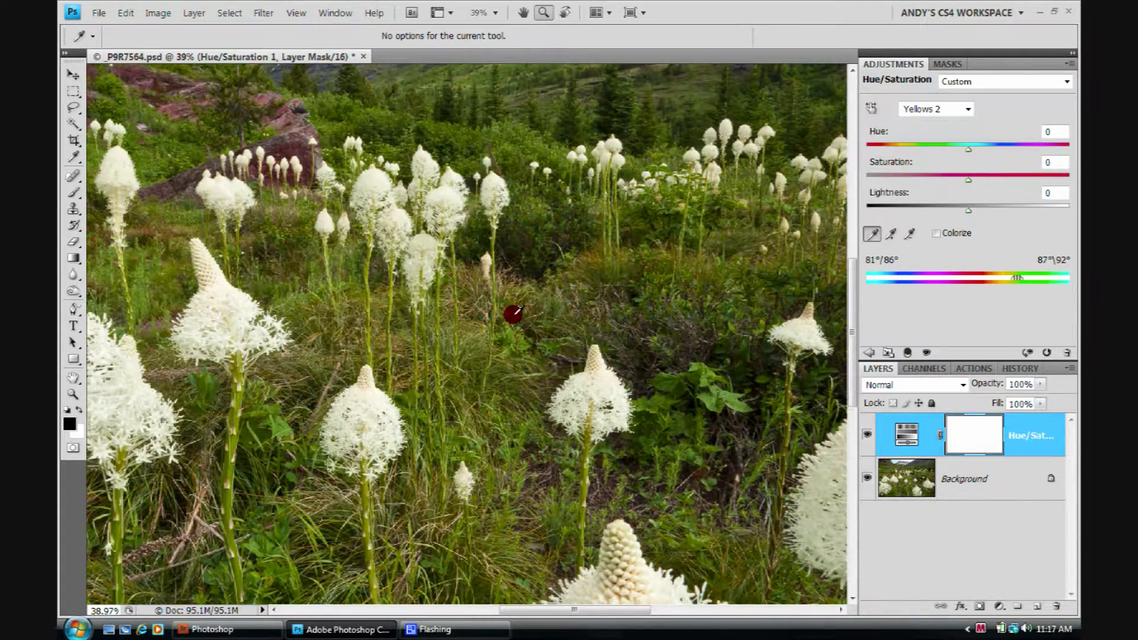
scroll(507, 308, down, 1)
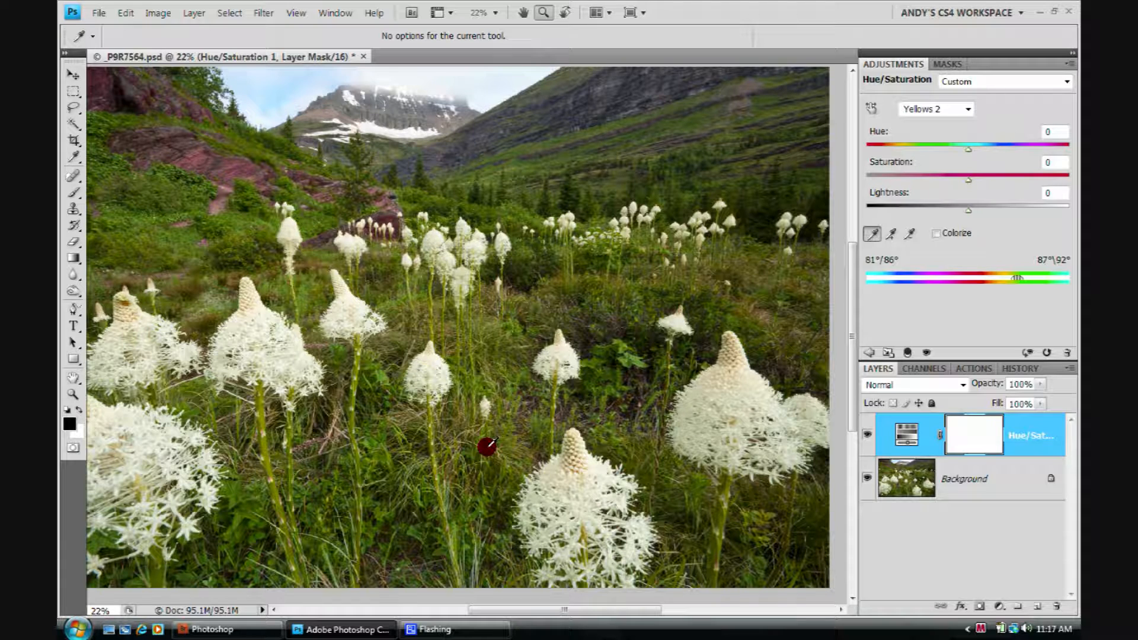
- Set the eyedropper's sample size to Point Sample over the leafy plant in the middle of the meadow
scroll(474, 361, up, 9)
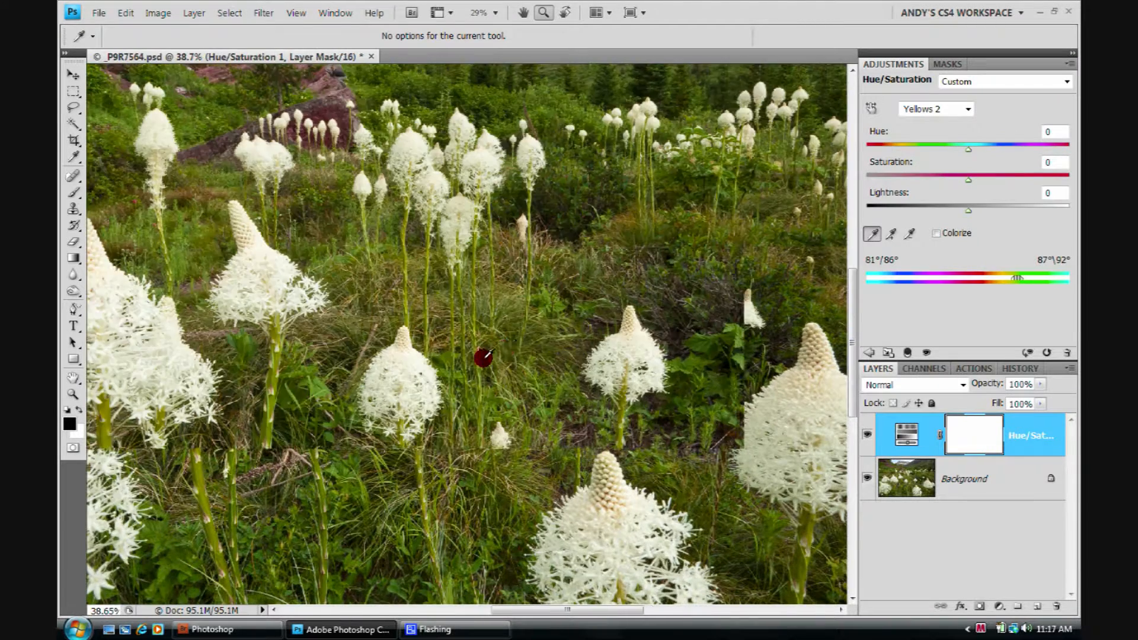
scroll(558, 323, up, 5)
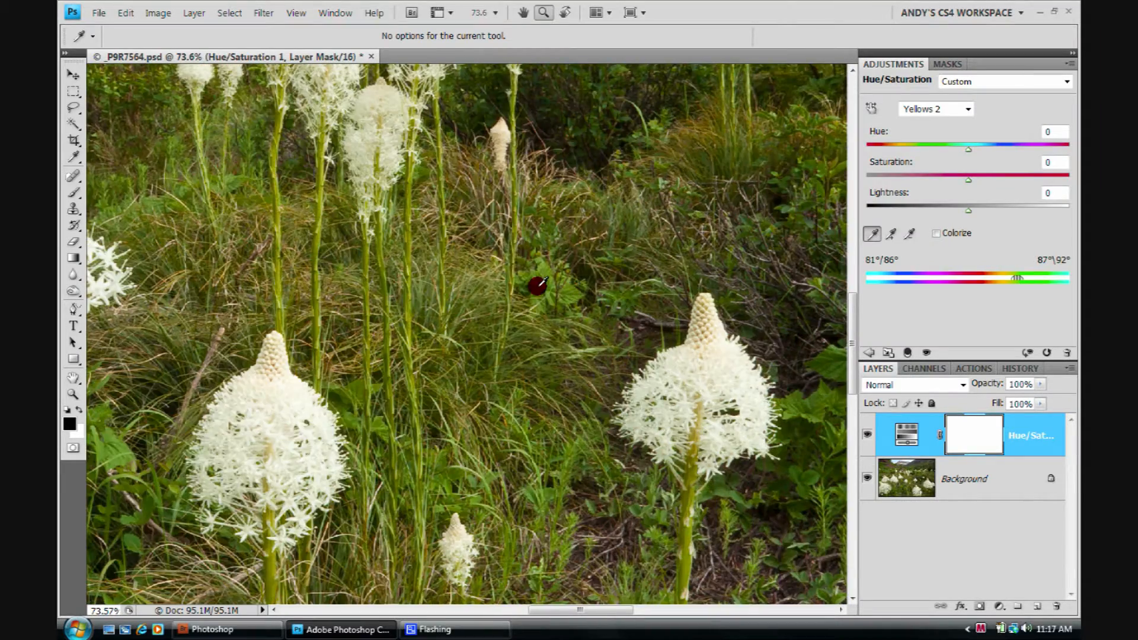
scroll(567, 229, up, 4)
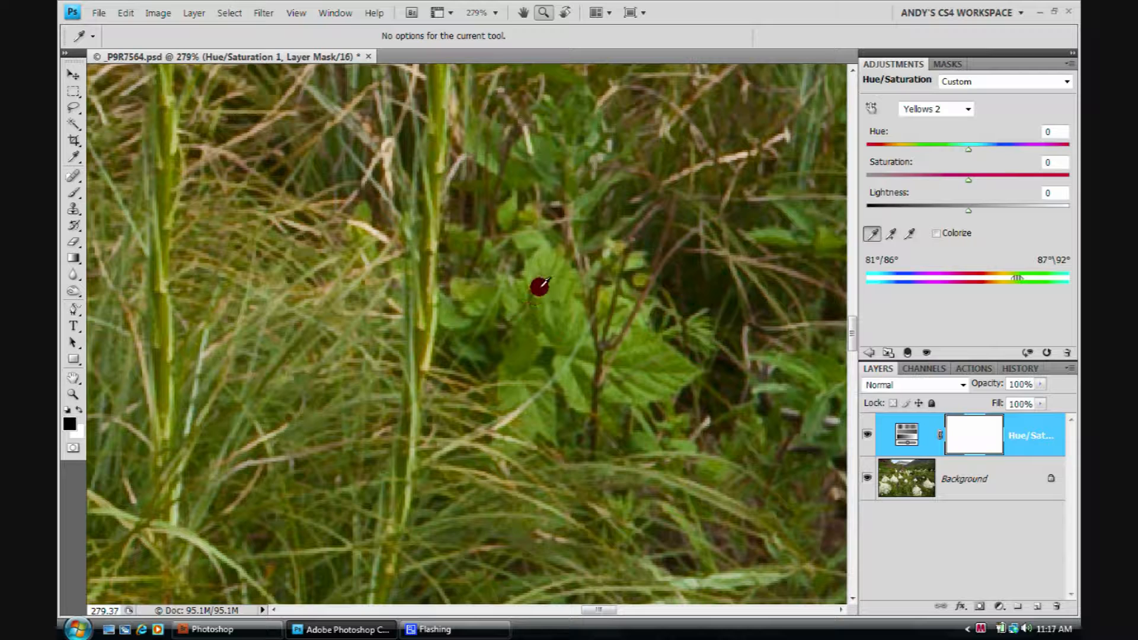
right_click(541, 288)
click(581, 297)
right_click(542, 297)
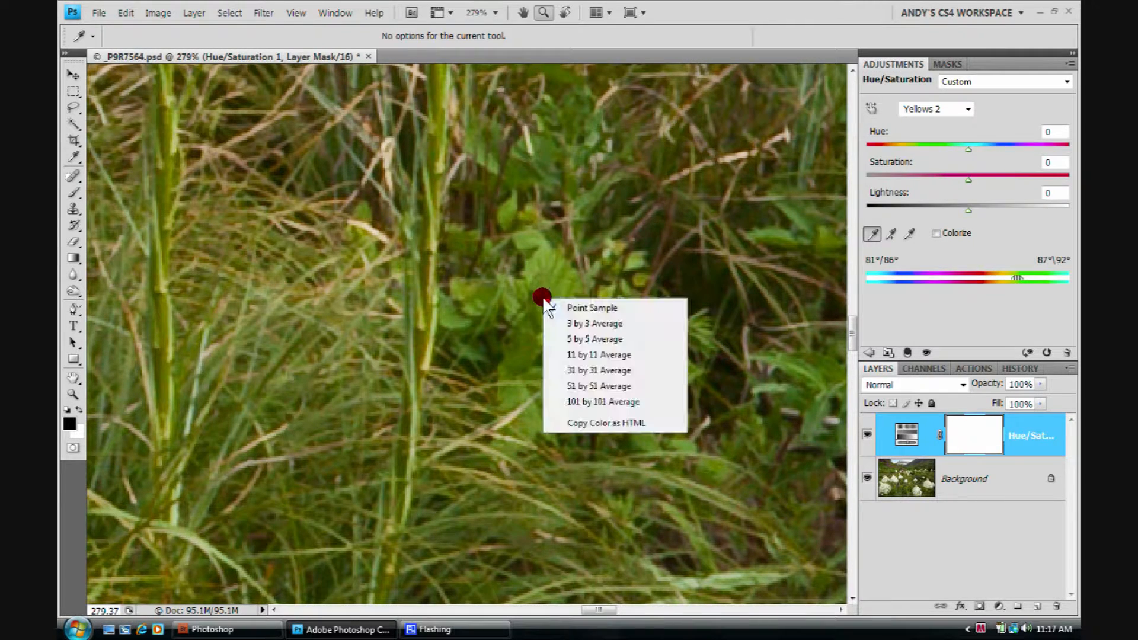
click(580, 308)
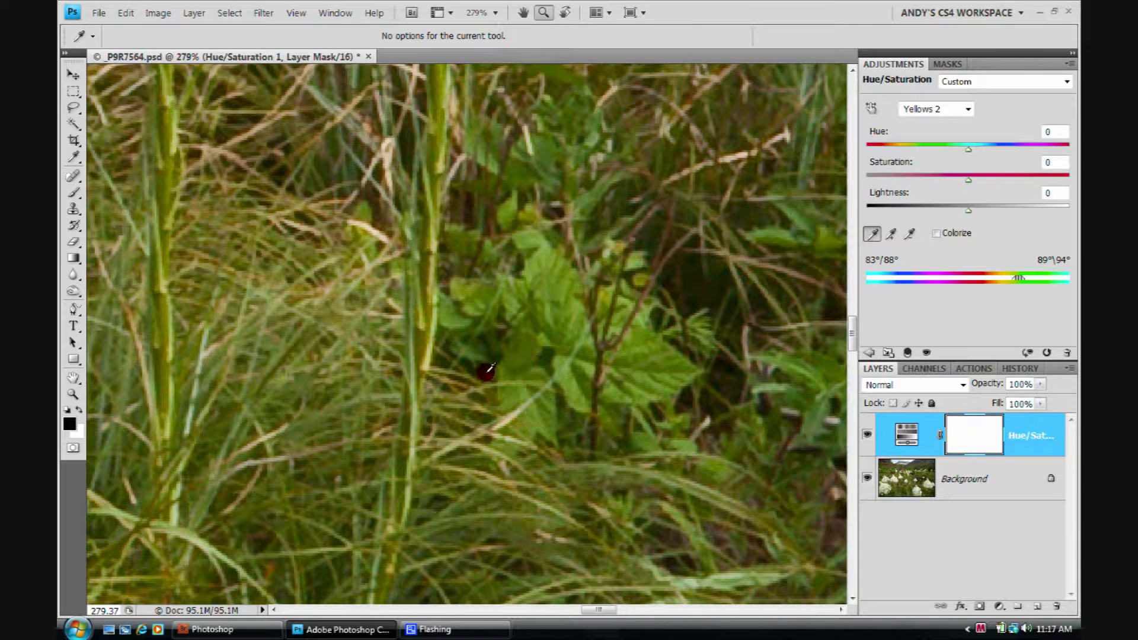
- Sample the grass beside the flower stem and the green leaves to center the range on the leaf hue
click(436, 354)
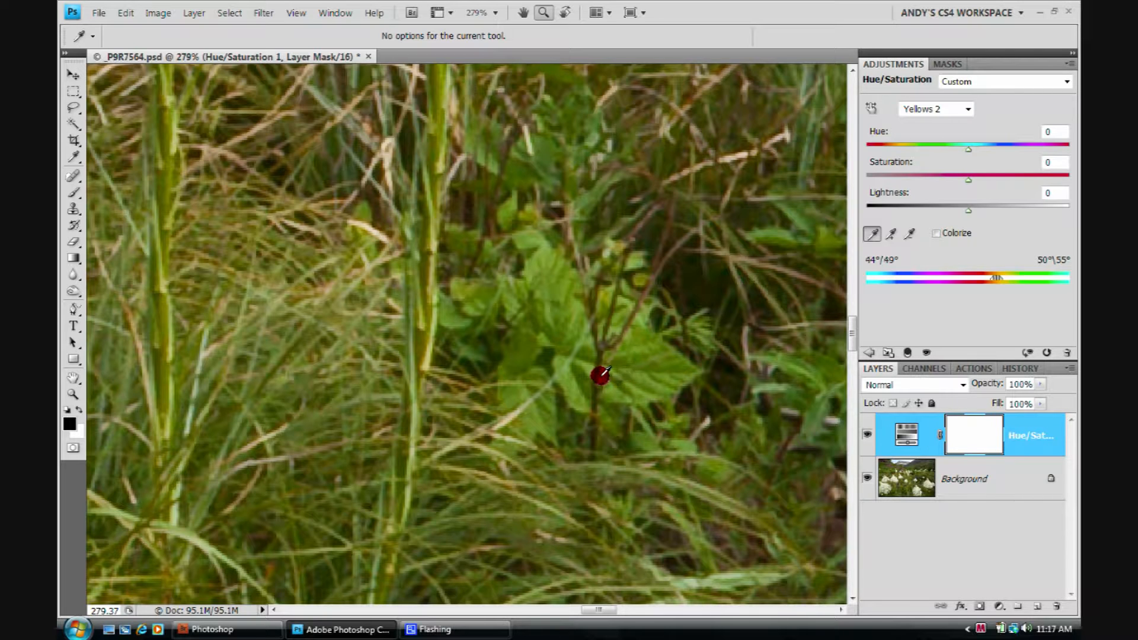
click(560, 283)
click(673, 362)
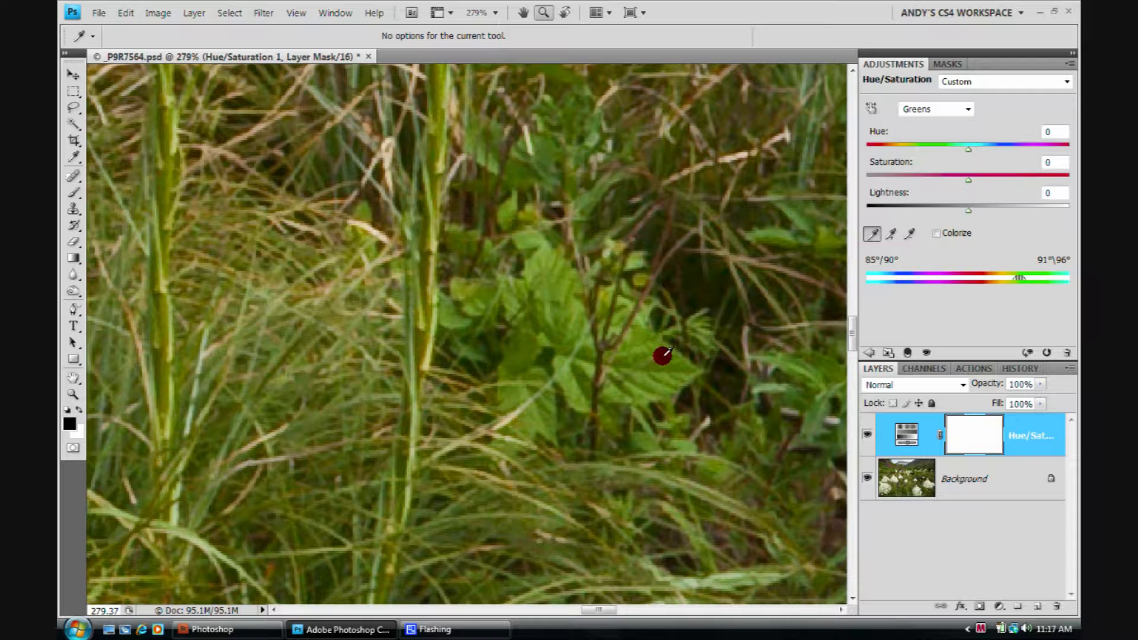
- Add the leaf and flower stem colors to the sampled range and widen its falloff to 59°/75° and 91°\105°
click(891, 233)
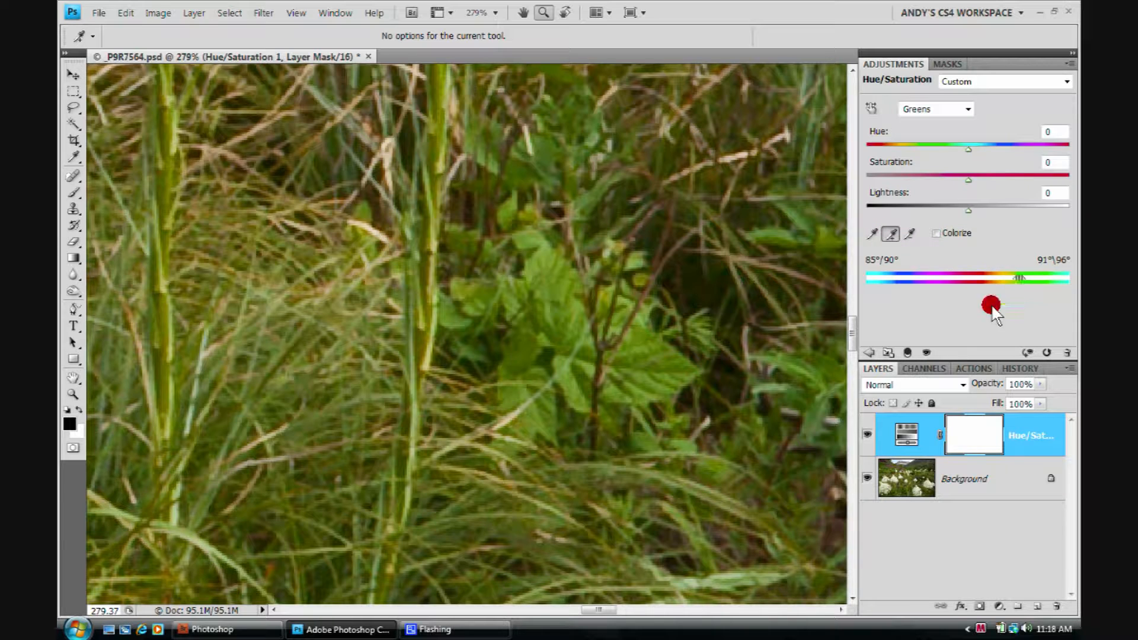
click(565, 281)
click(427, 233)
drag(1004, 278, 1000, 279)
drag(1023, 278, 1026, 278)
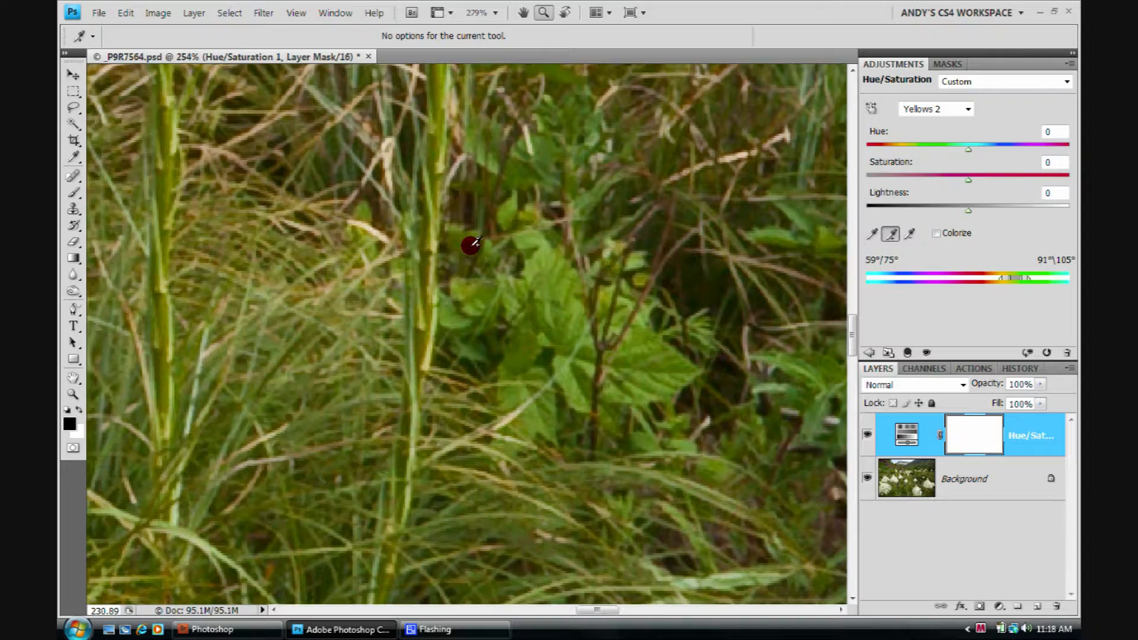
- Try Hue shifts of -31 and +12 on the sampled yellow-green range, settling on +5
scroll(470, 245, down, 8)
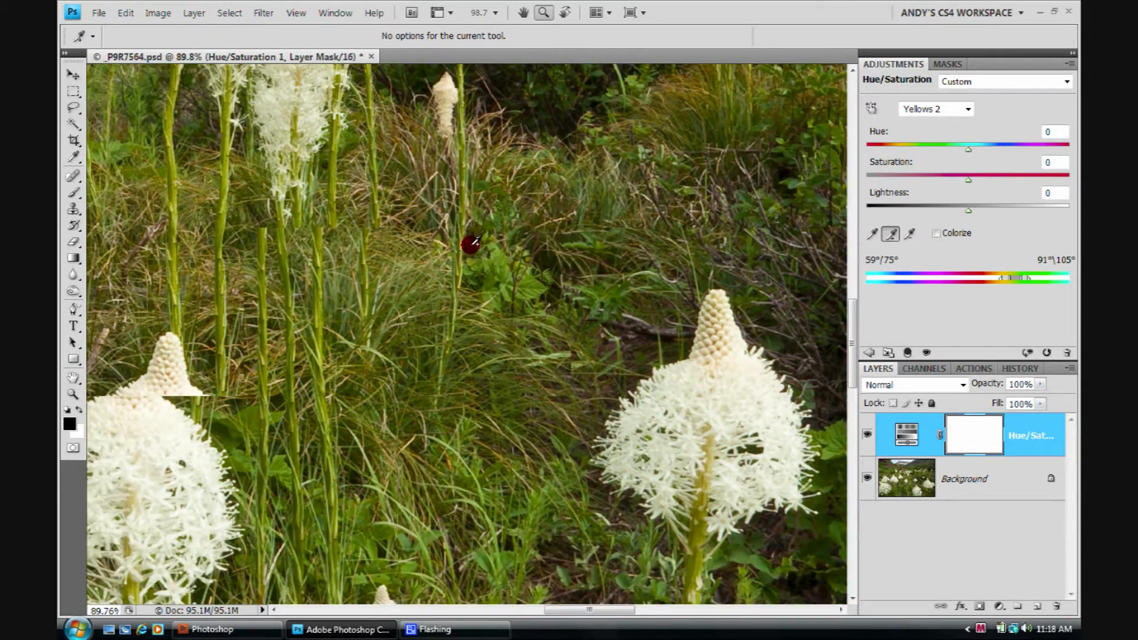
scroll(471, 244, down, 5)
scroll(473, 242, down, 4)
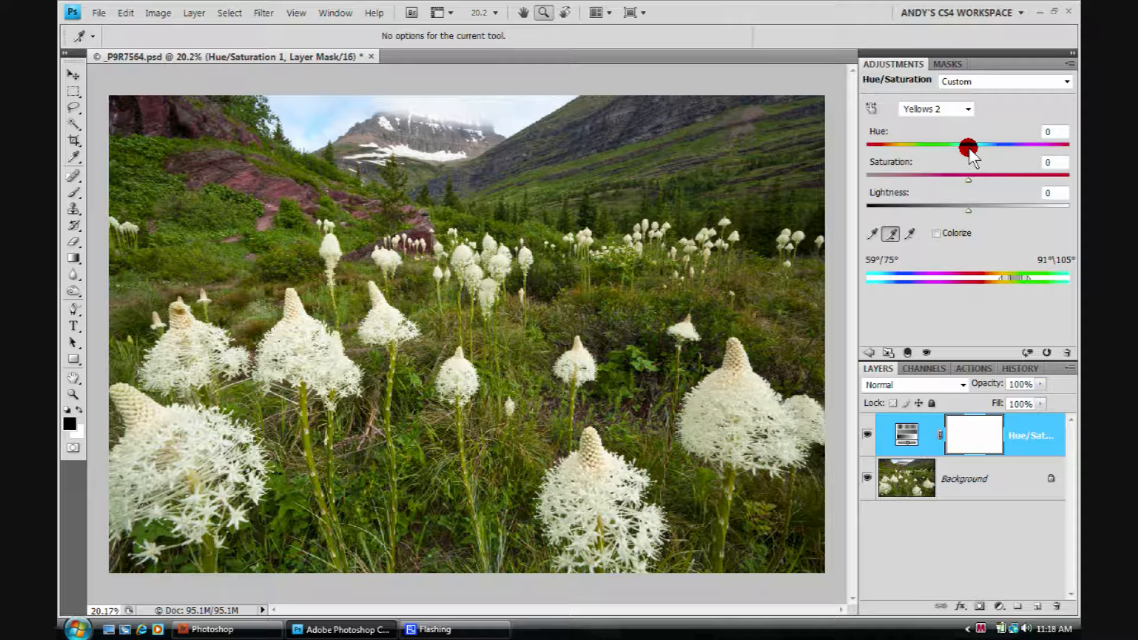
drag(966, 148, 937, 148)
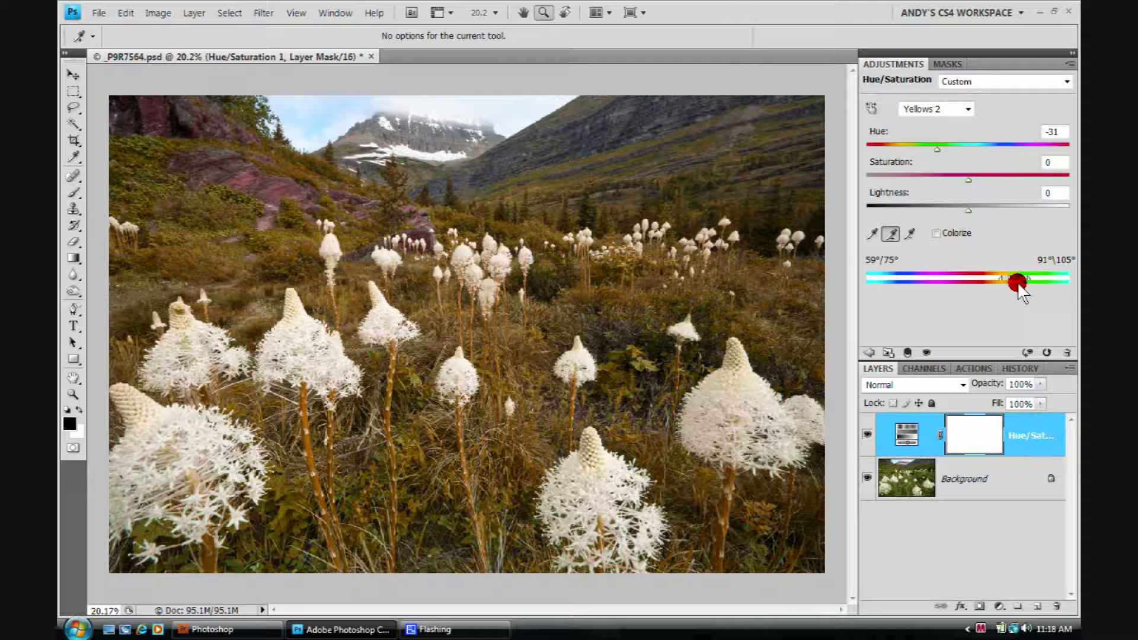
drag(937, 150, 980, 155)
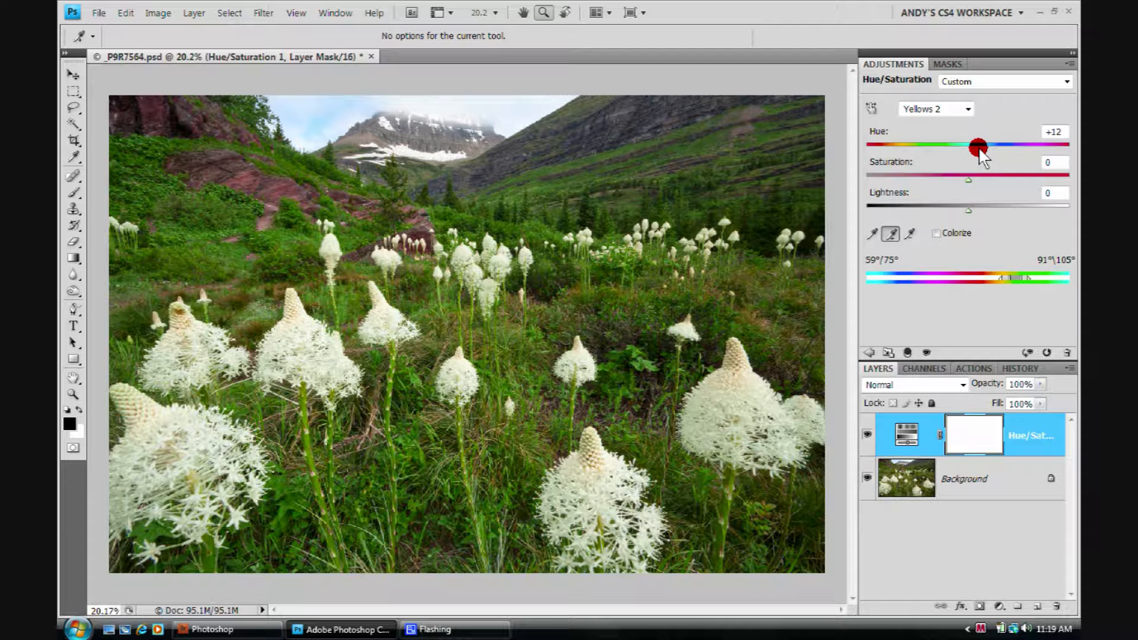
drag(981, 153, 974, 153)
- Toggle the Hue/Saturation layer's visibility to compare the photo before and after the hue shift
click(865, 436)
click(865, 436)
click(865, 436)
click(866, 435)
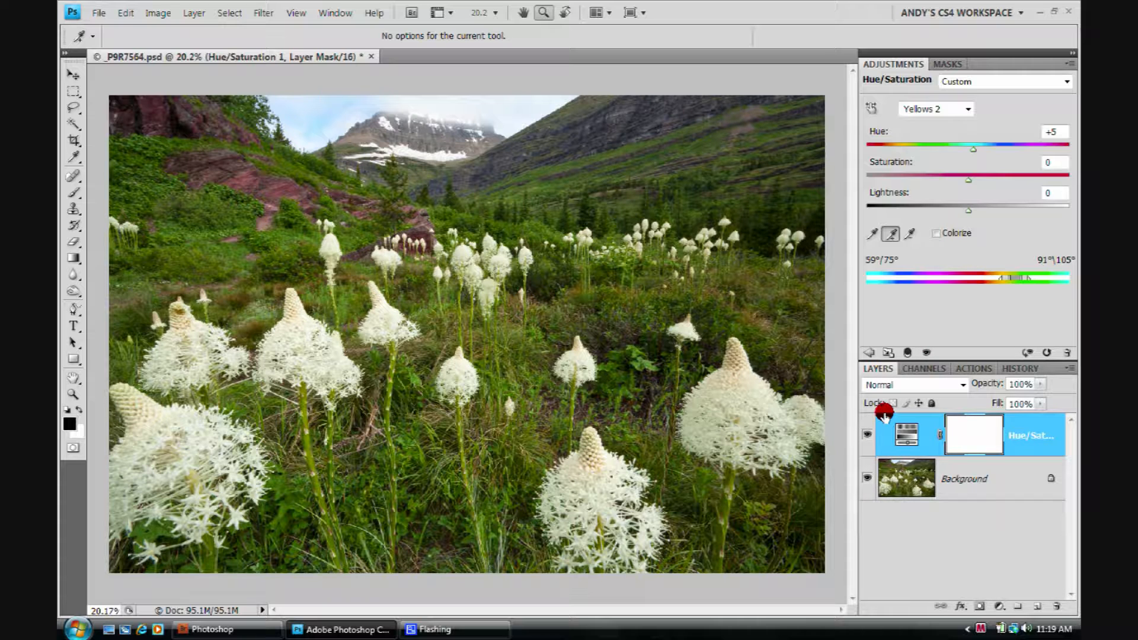